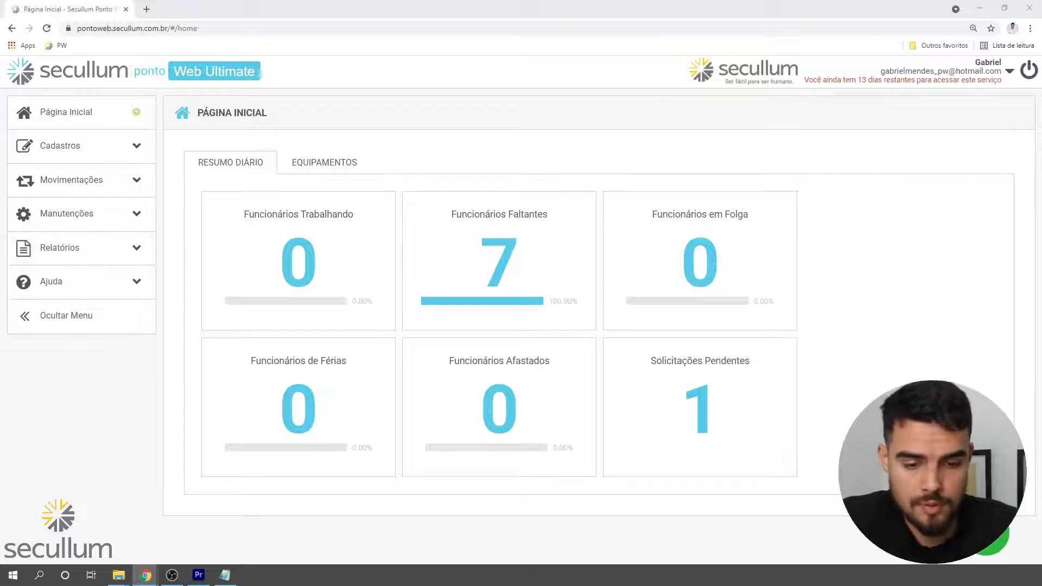
{"action": "key", "text": "alt+Tab"}
{"action": "key", "text": "alt+Tab"}
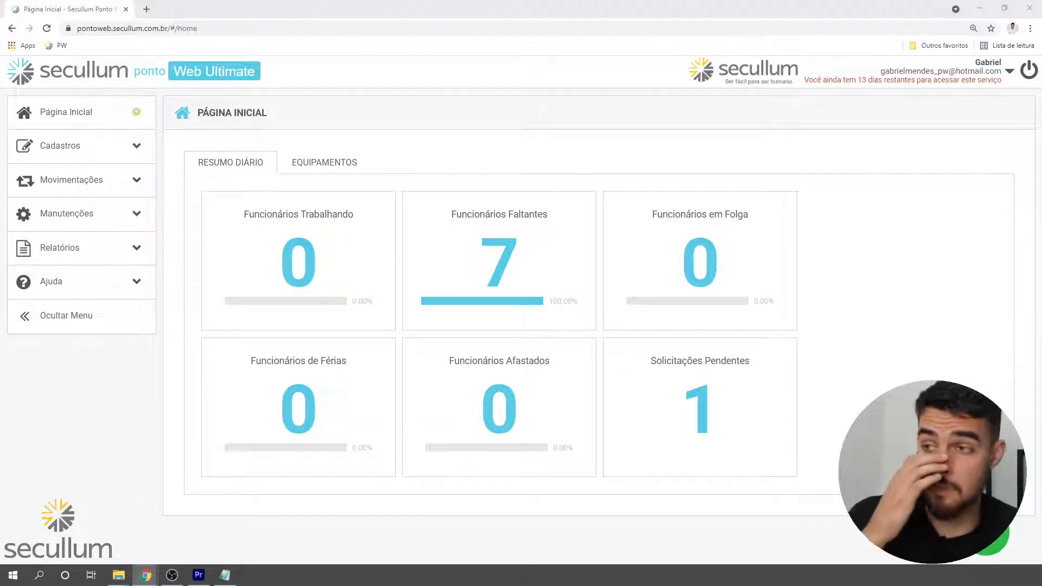
Step: Open the advanced options of the Horario Padrao schedule and show the settings of the Art. 71 missing rest hours column
{"action": "left_click", "coordinate": [102, 159]}
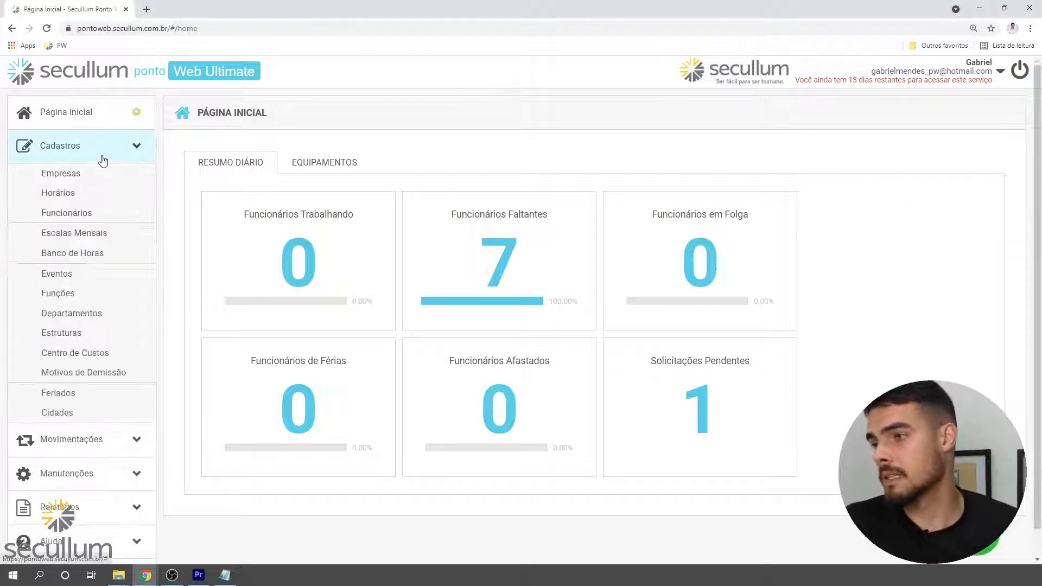
{"action": "left_click", "coordinate": [60, 193]}
{"action": "left_click", "coordinate": [367, 224]}
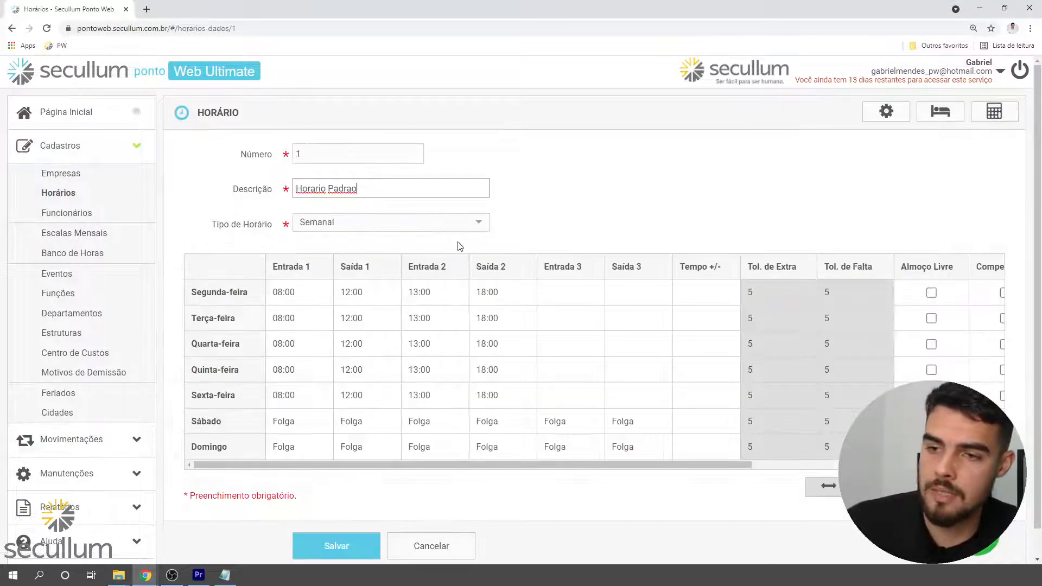
{"action": "left_click", "coordinate": [884, 115]}
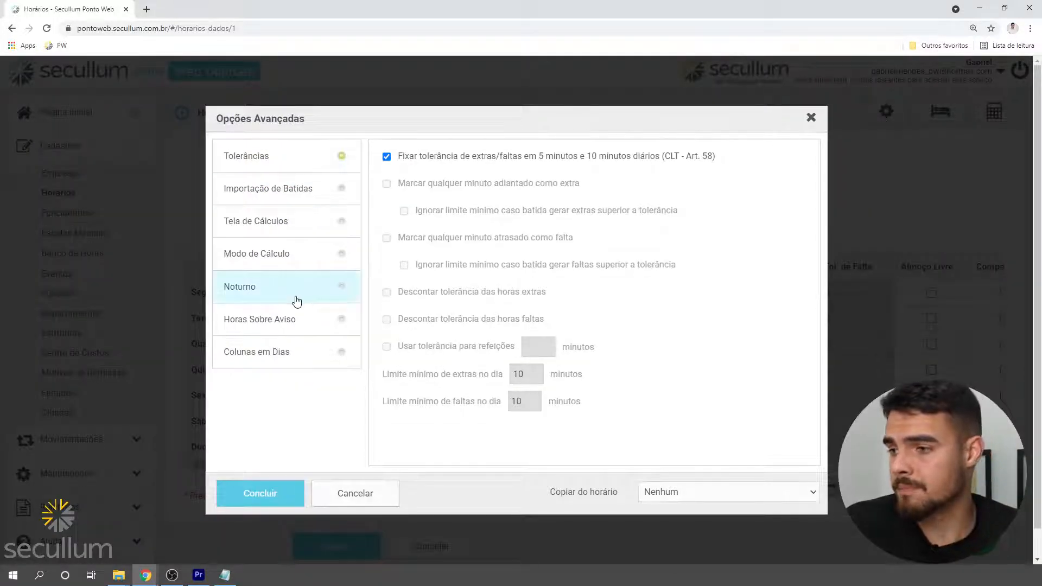
{"action": "left_click", "coordinate": [300, 260]}
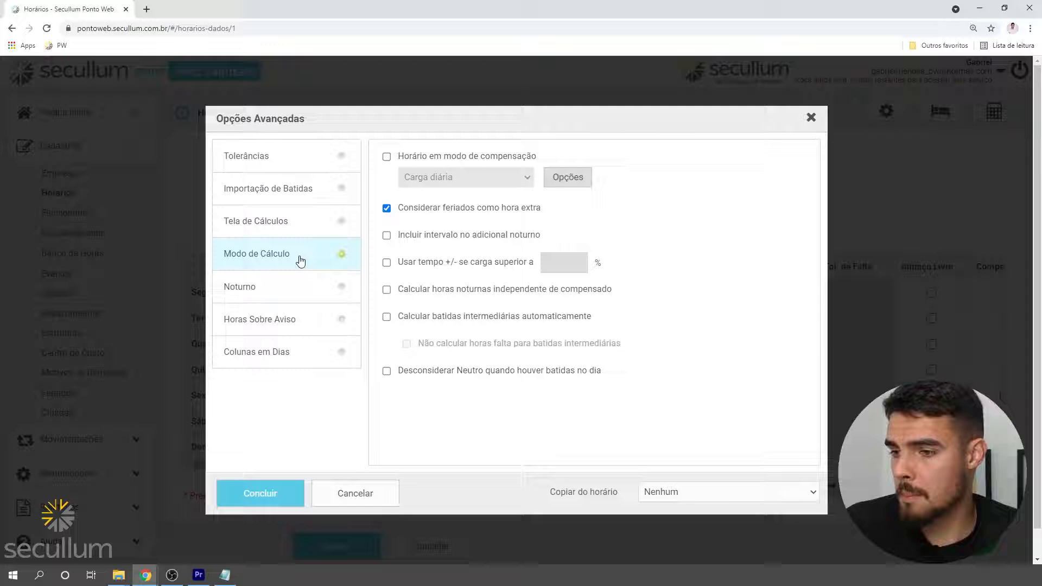
{"action": "left_click", "coordinate": [302, 228]}
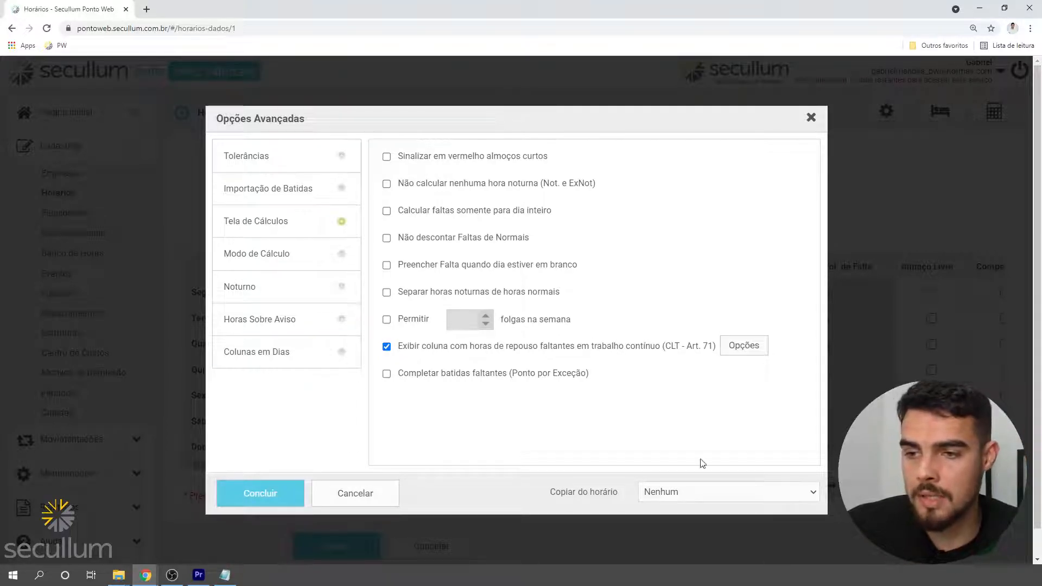
{"action": "left_click", "coordinate": [744, 347]}
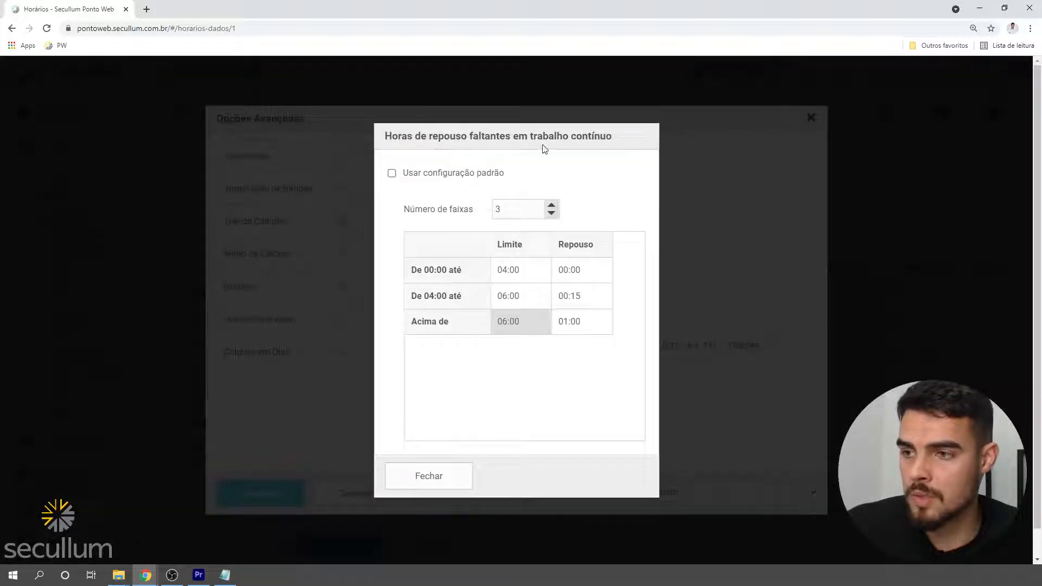
Step: Compare the default configuration with the custom ranges of limits and rest times for continuous work
{"action": "left_click", "coordinate": [392, 173]}
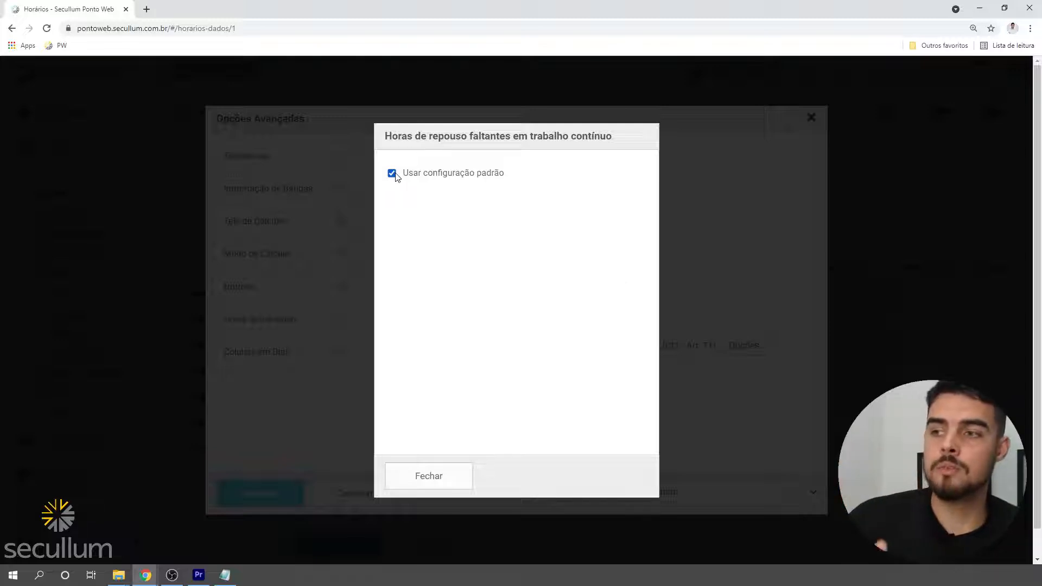
{"action": "left_click", "coordinate": [392, 174]}
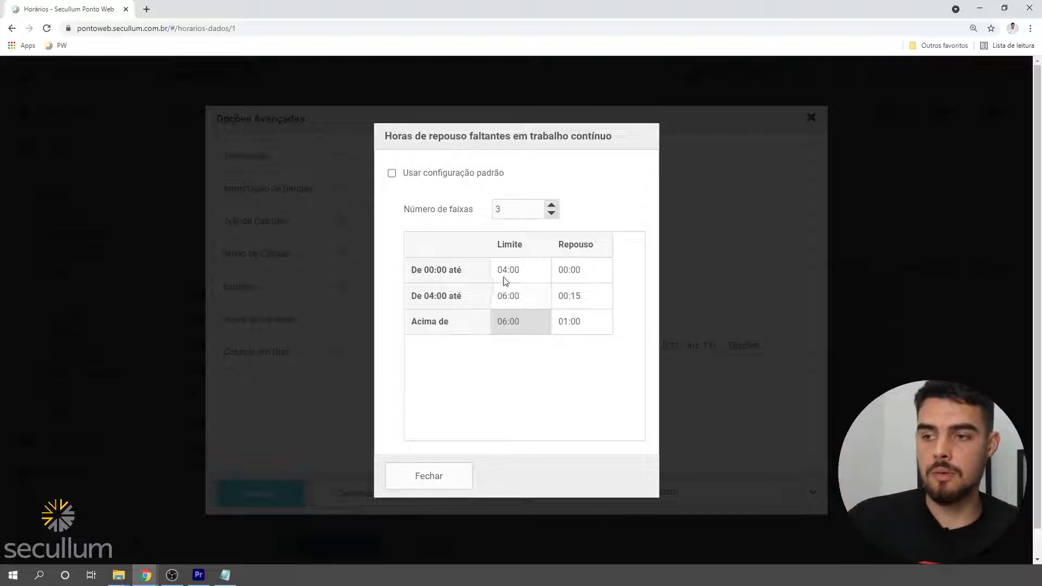
{"action": "left_click", "coordinate": [578, 274]}
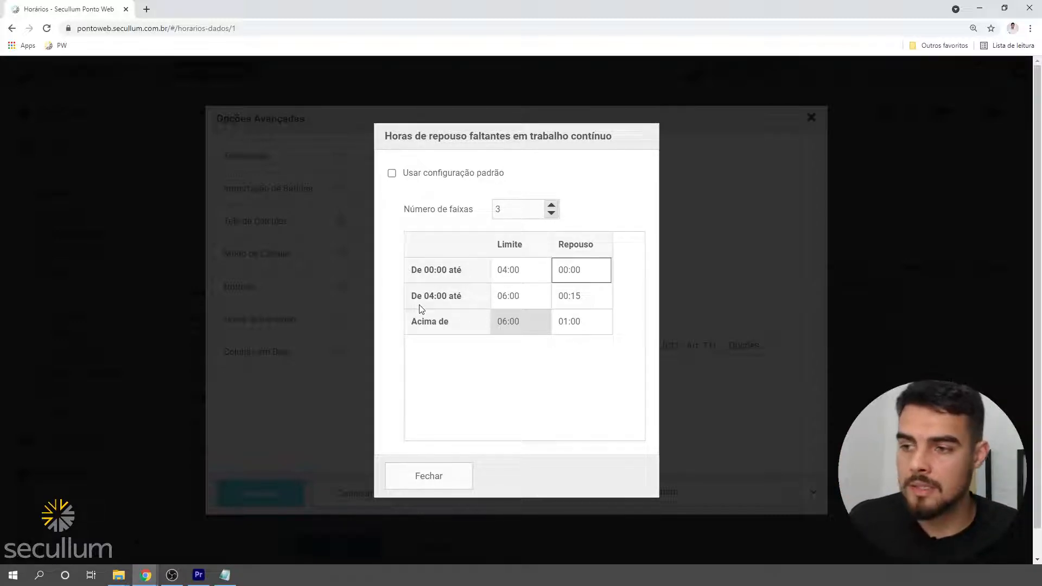
{"action": "left_click", "coordinate": [494, 299]}
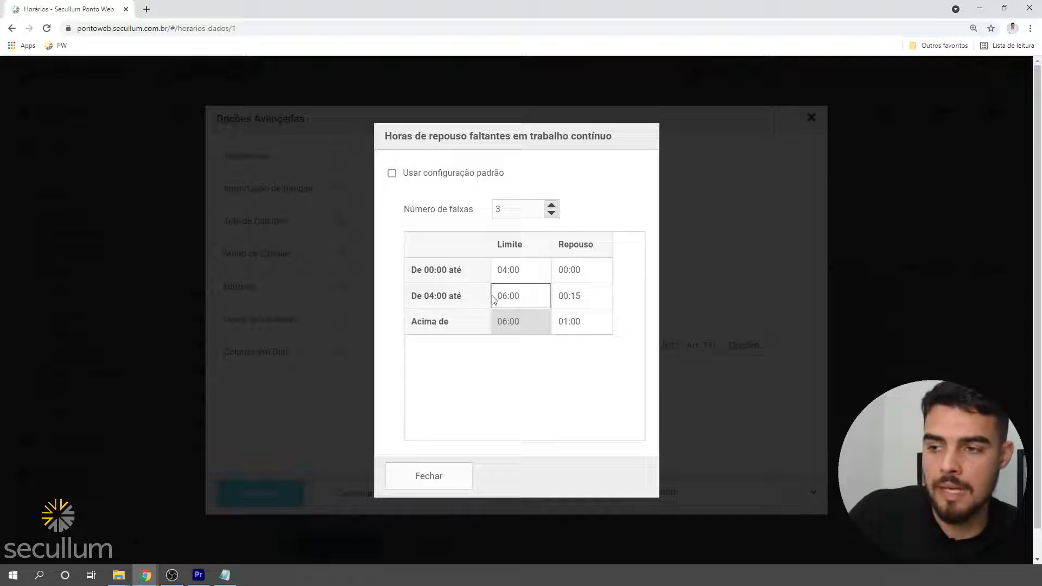
{"action": "left_click", "coordinate": [589, 300]}
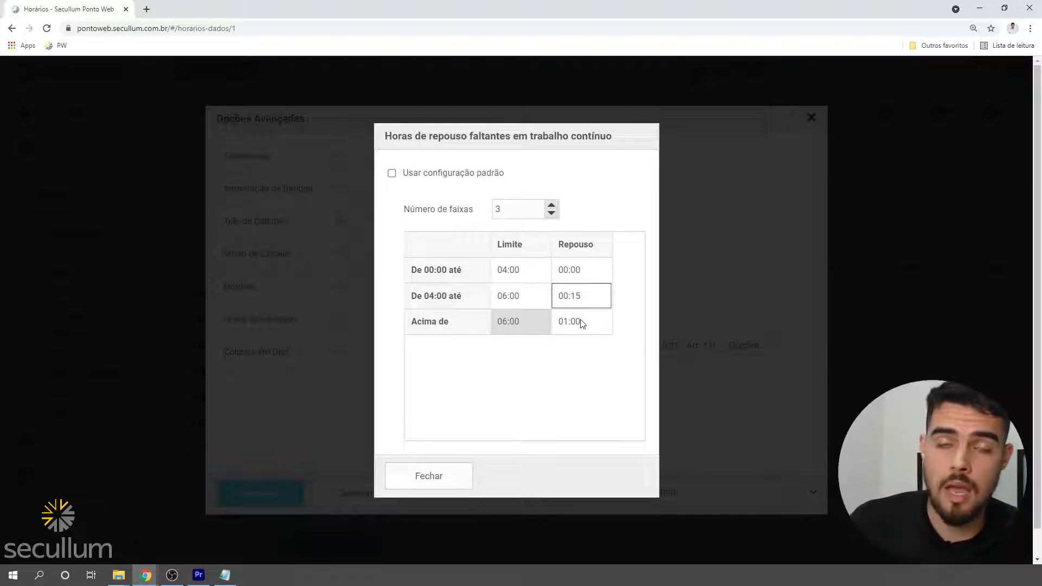
{"action": "left_click", "coordinate": [411, 173]}
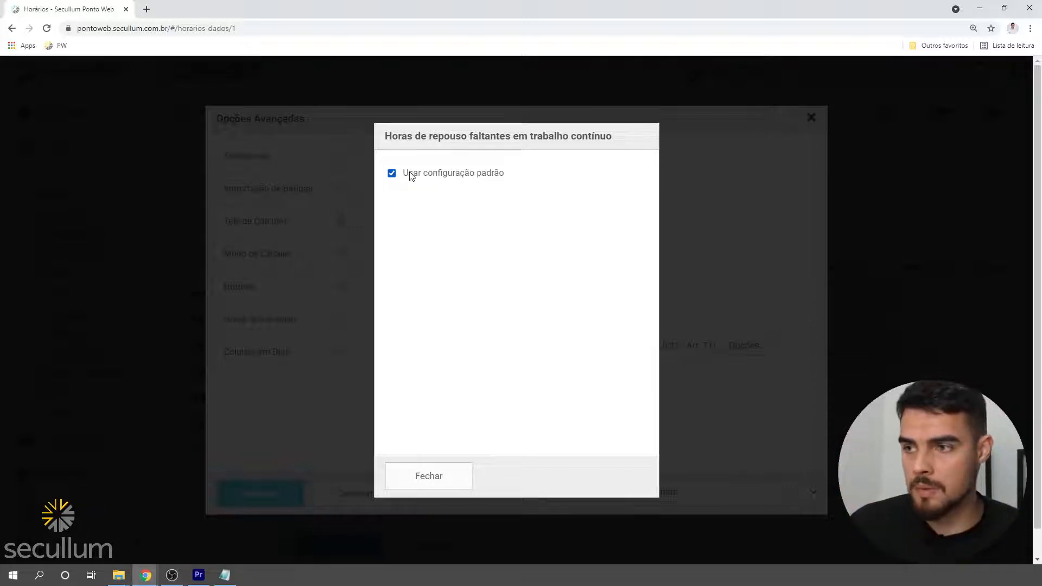
{"action": "left_click", "coordinate": [411, 174]}
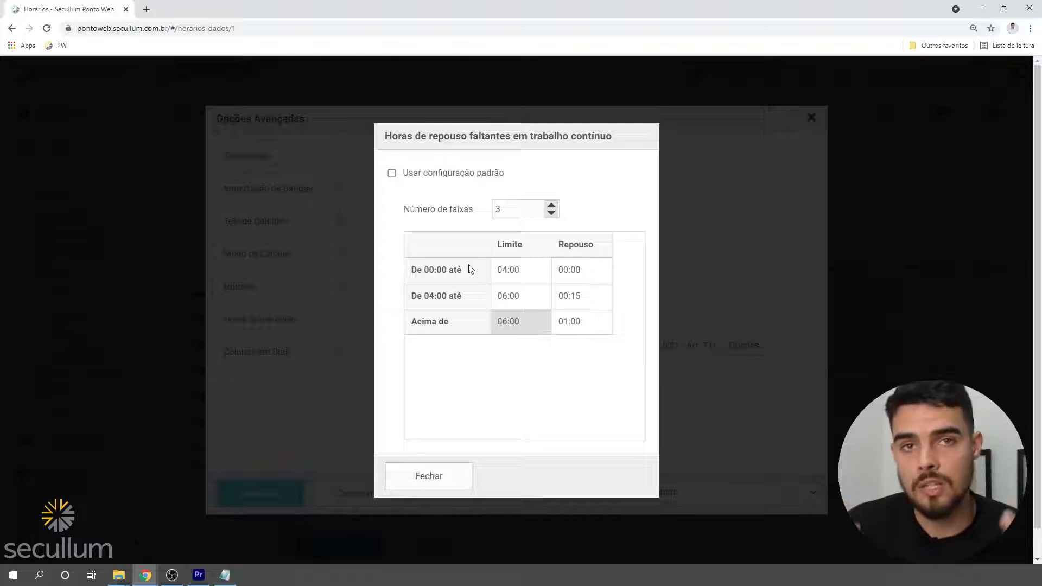
Step: Try the default configuration for missing rest hours, accept the advanced options and leave the schedule without saving
{"action": "left_click", "coordinate": [444, 174]}
{"action": "left_click", "coordinate": [411, 478]}
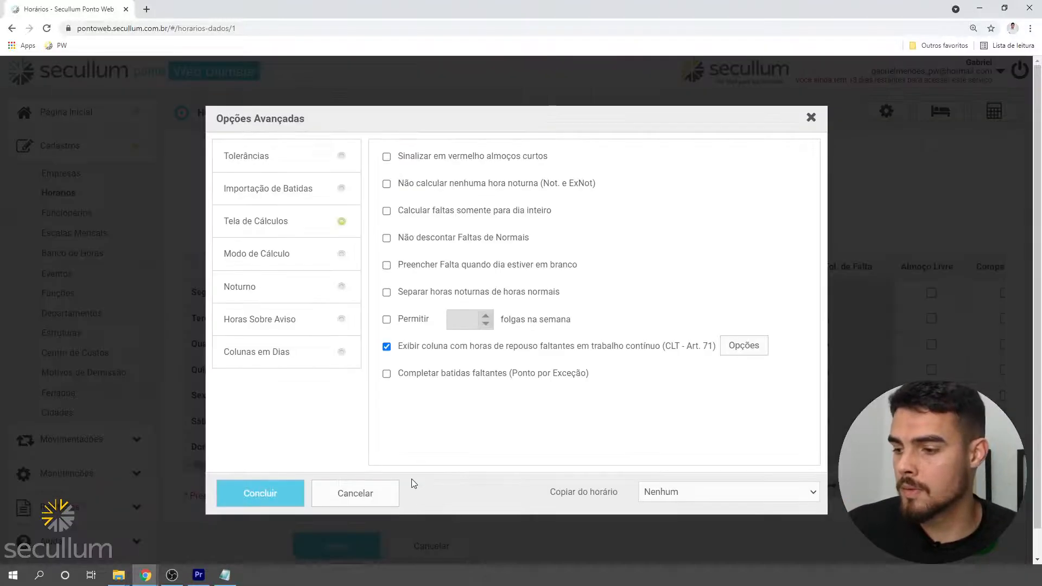
{"action": "left_click", "coordinate": [263, 492]}
{"action": "scroll", "coordinate": [325, 502], "scroll_direction": "down", "scroll_amount": 1}
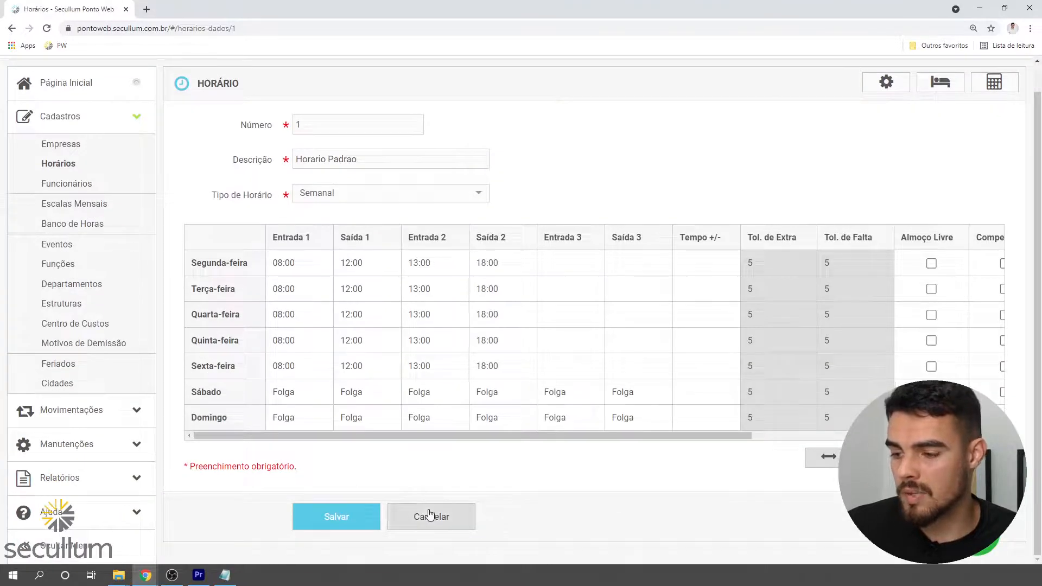
{"action": "left_click", "coordinate": [430, 514]}
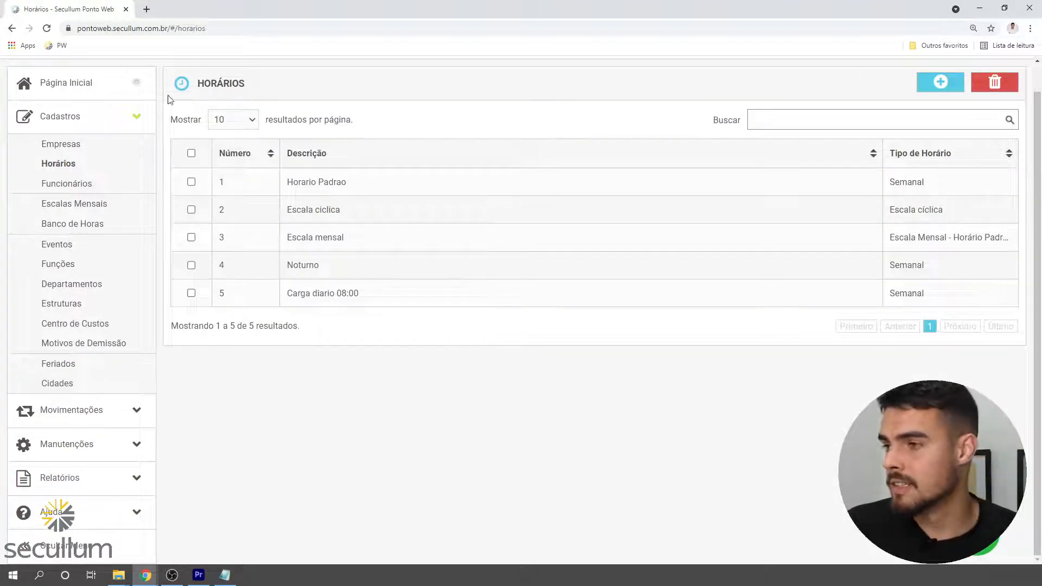
Step: Open the Cálculos report
{"action": "left_click", "coordinate": [132, 117]}
{"action": "left_click", "coordinate": [59, 251]}
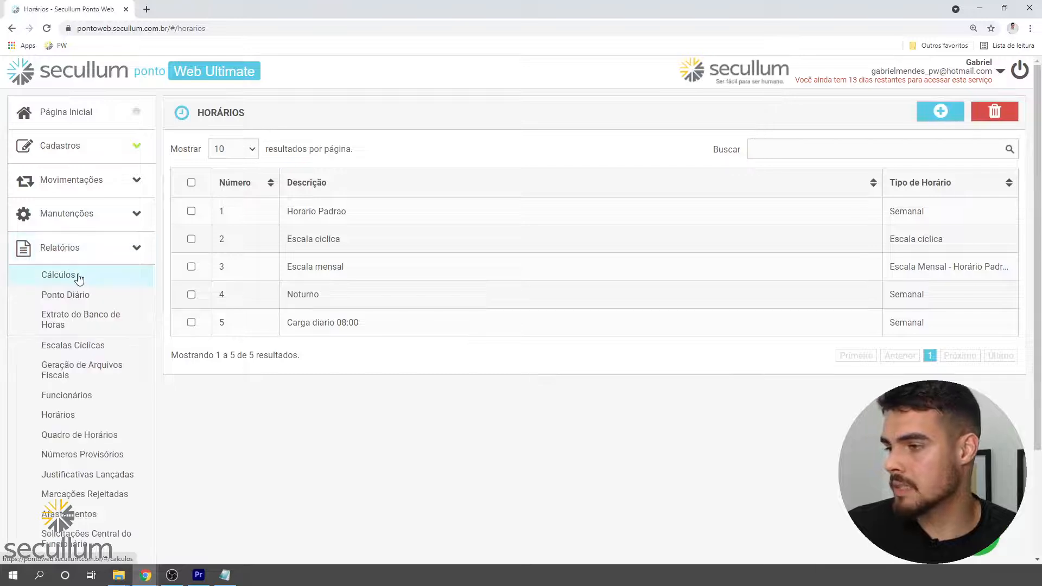
{"action": "left_click", "coordinate": [73, 275]}
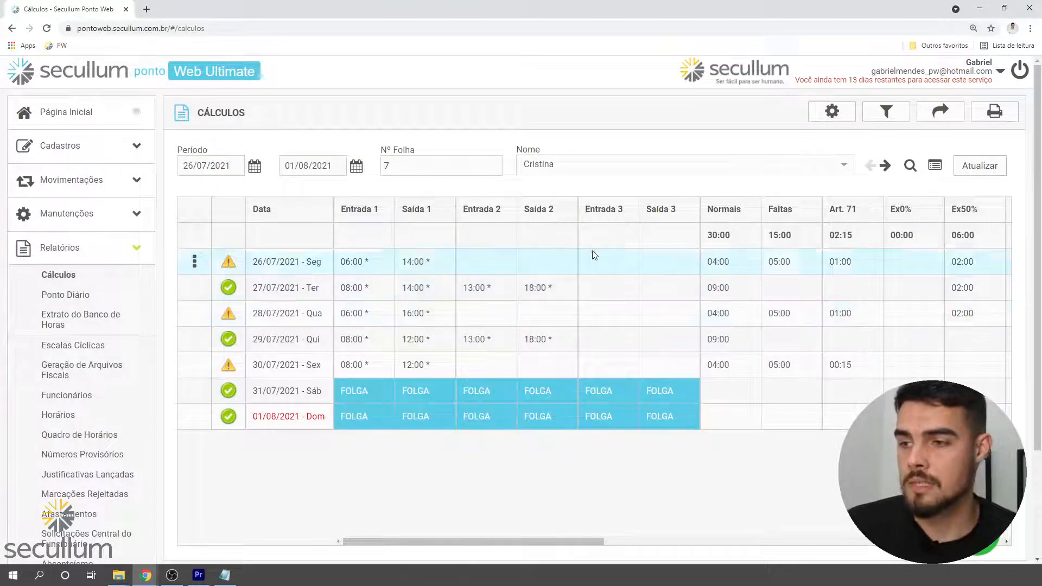
Step: Mark 26/07/2021 as compensado and inspect that day's Art. 71 value
{"action": "left_click_drag", "start_coordinate": [340, 264], "coordinate": [433, 267]}
{"action": "left_click", "coordinate": [434, 267]}
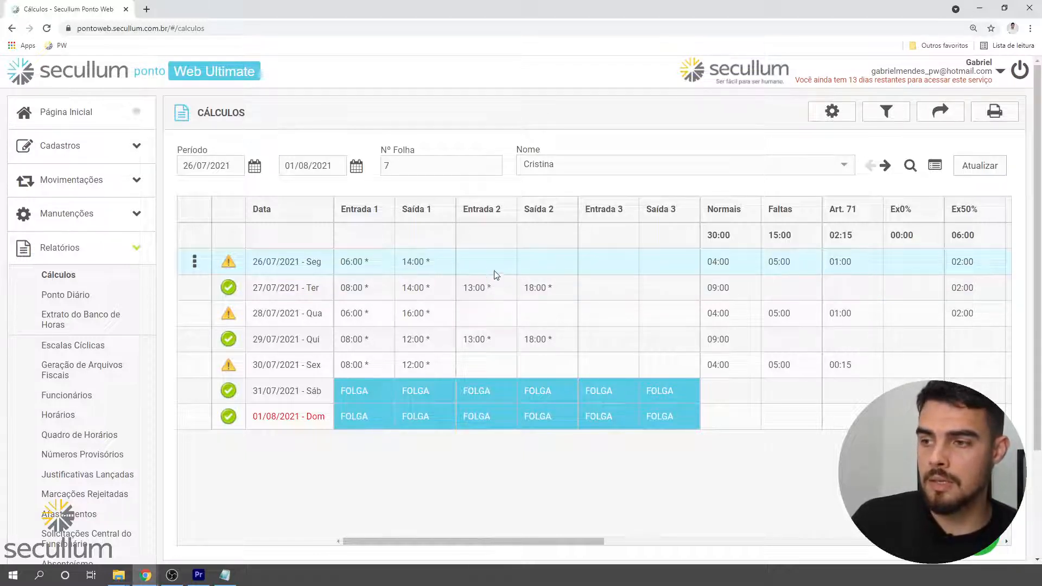
{"action": "right_click", "coordinate": [427, 274]}
{"action": "left_click", "coordinate": [461, 281]}
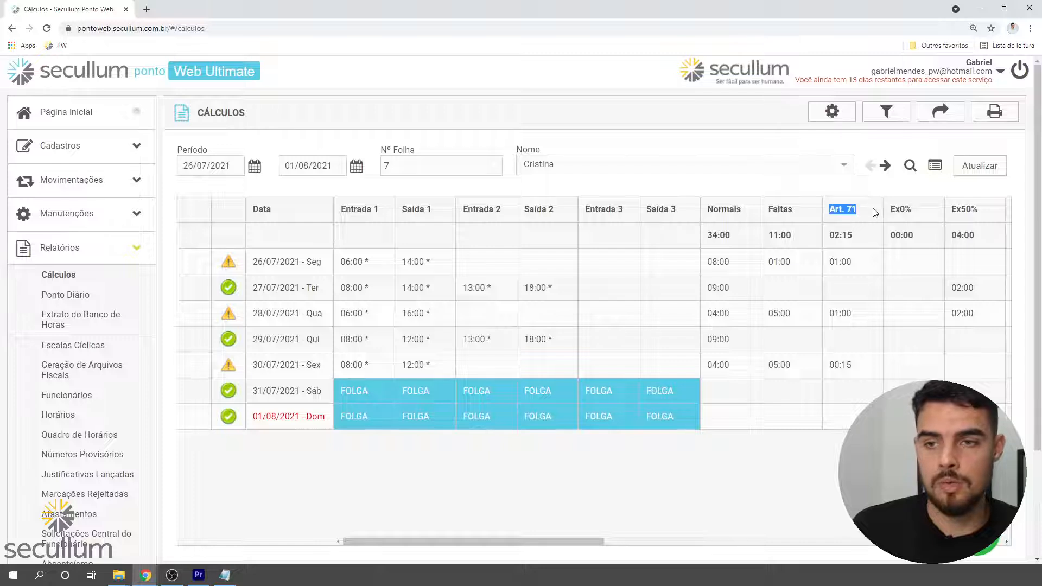
{"action": "left_click_drag", "start_coordinate": [827, 264], "coordinate": [856, 264]}
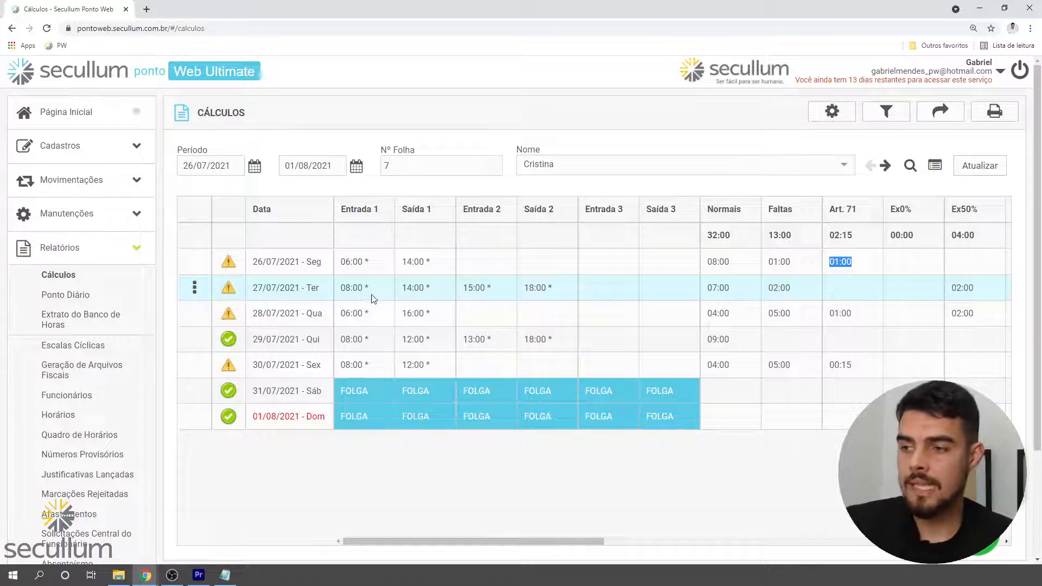
Step: Review the first work period's punches on 27/07/2021 and mark that day as compensado
{"action": "left_click", "coordinate": [342, 289]}
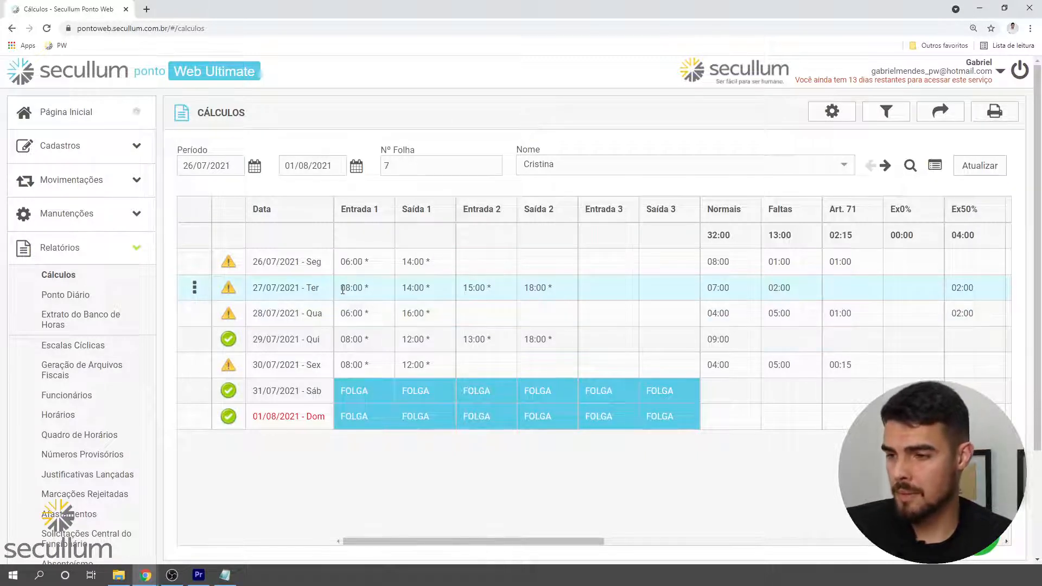
{"action": "left_click_drag", "start_coordinate": [343, 289], "coordinate": [434, 295]}
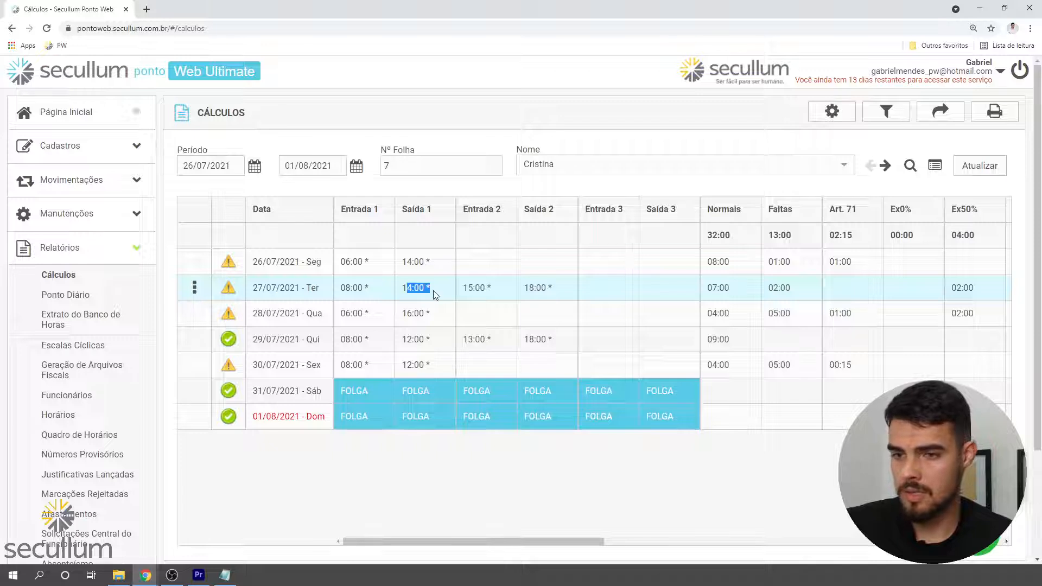
{"action": "left_click", "coordinate": [434, 294]}
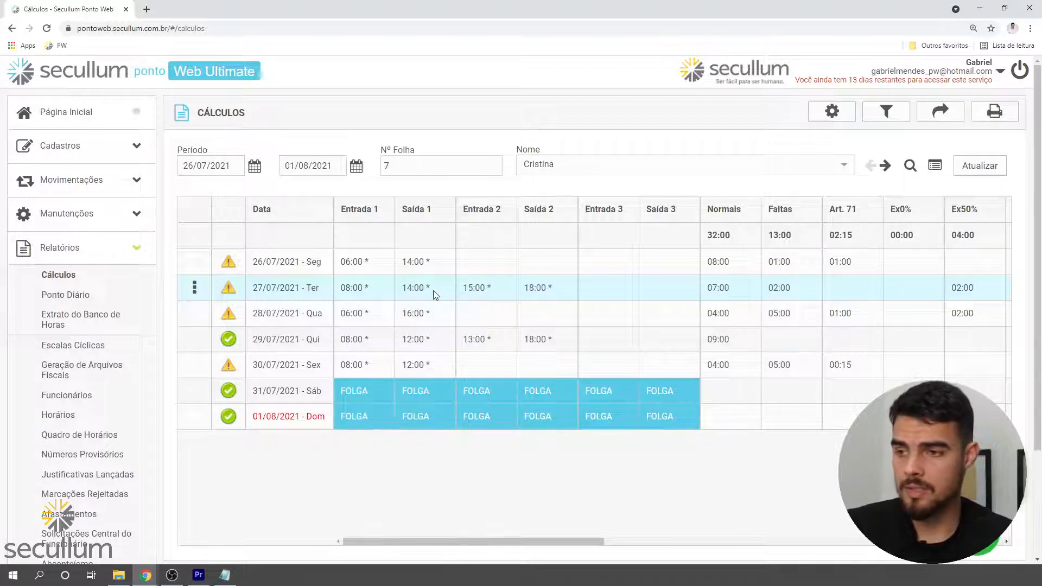
{"action": "left_click_drag", "start_coordinate": [342, 288], "coordinate": [440, 290]}
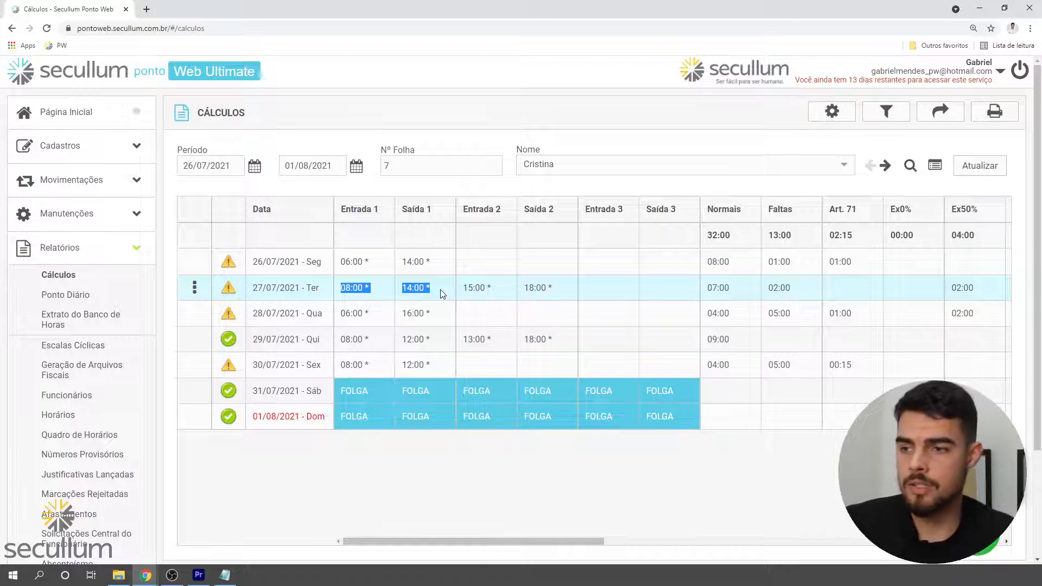
{"action": "left_click", "coordinate": [476, 286]}
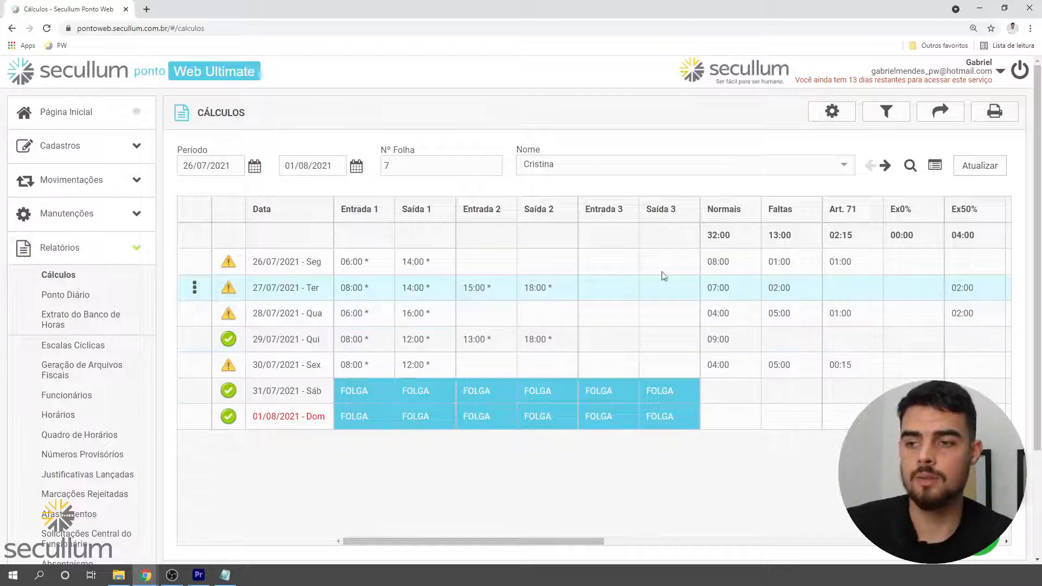
{"action": "right_click", "coordinate": [506, 294]}
{"action": "left_click", "coordinate": [544, 300]}
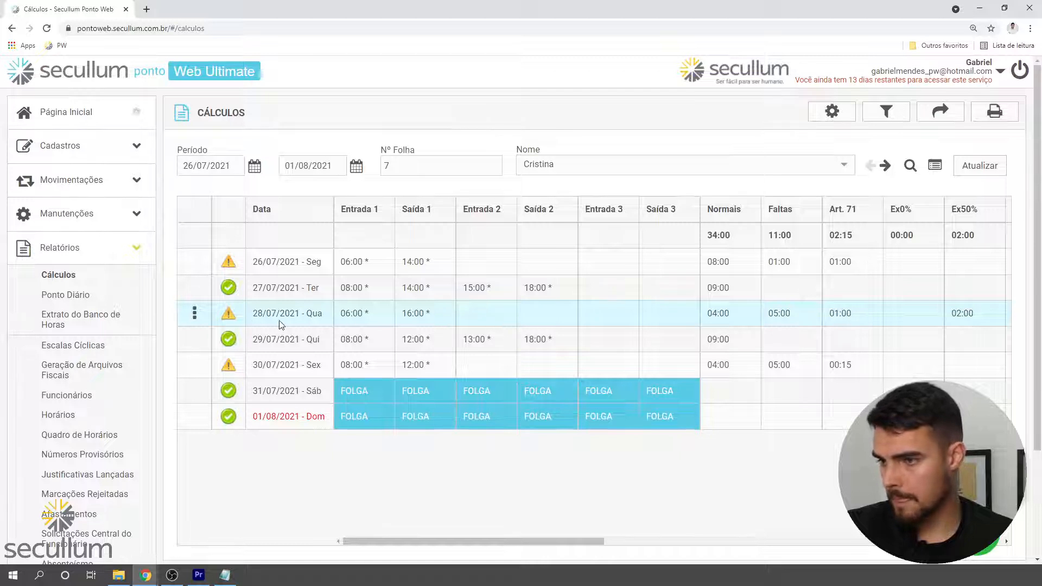
Step: Mark 28/07/2021 as compensado and check that day's calculation breakdown and Art. 71 value
{"action": "right_click", "coordinate": [421, 319]}
{"action": "left_click", "coordinate": [444, 326]}
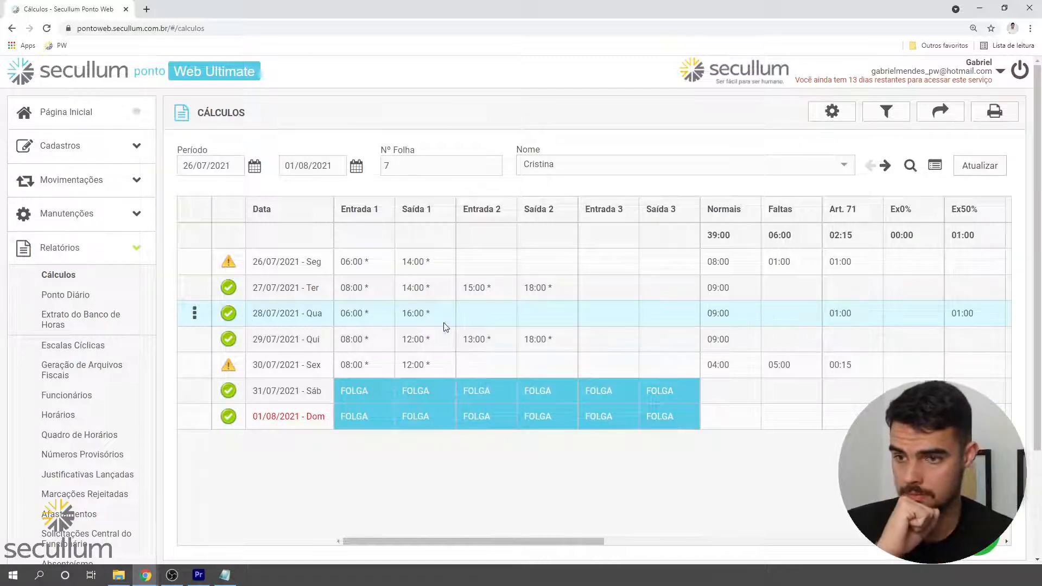
{"action": "left_click", "coordinate": [197, 313]}
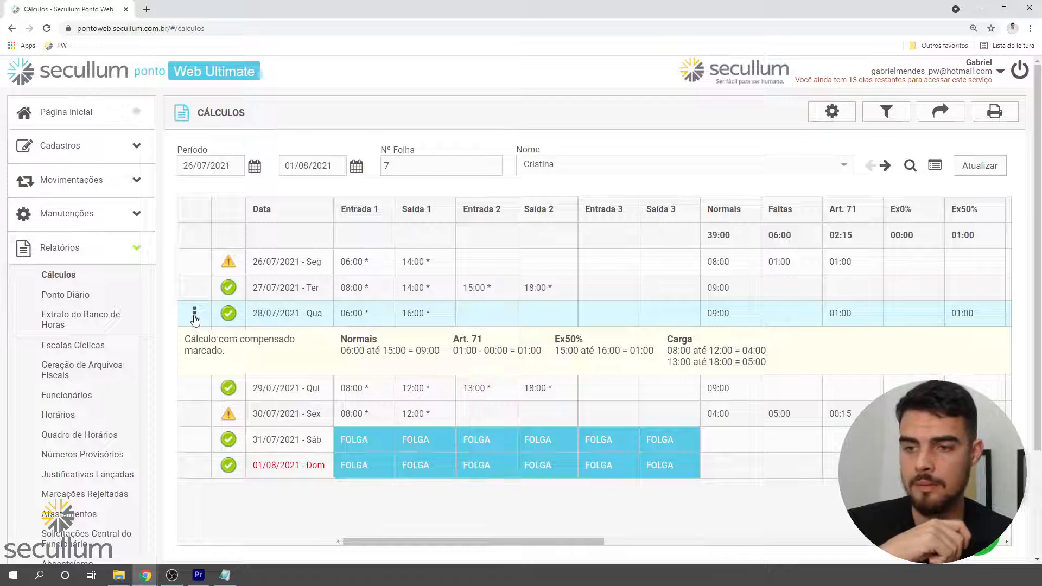
{"action": "left_click", "coordinate": [195, 320]}
{"action": "left_click_drag", "start_coordinate": [862, 314], "coordinate": [822, 321]}
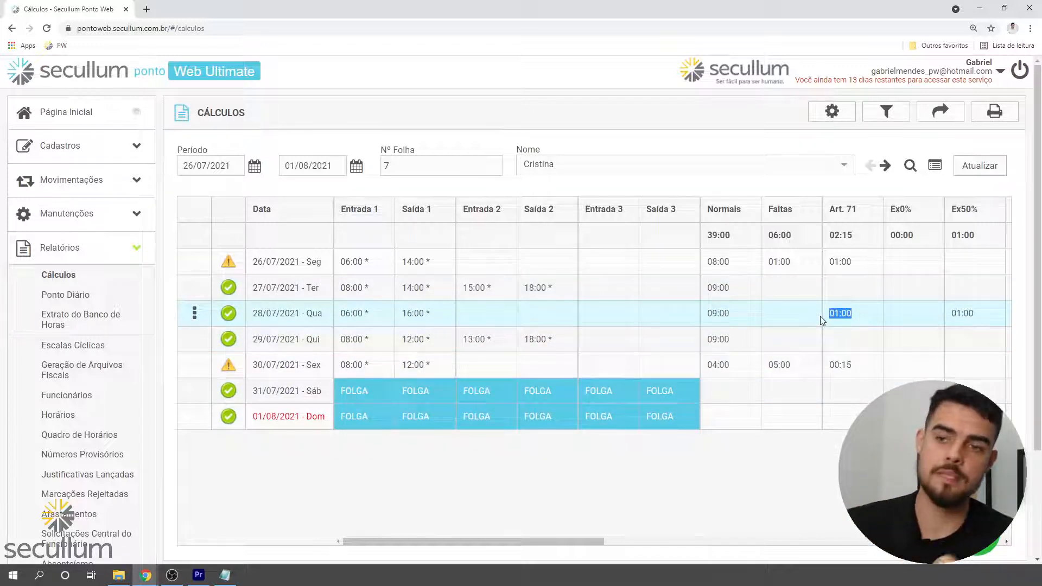
{"action": "left_click", "coordinate": [492, 335]}
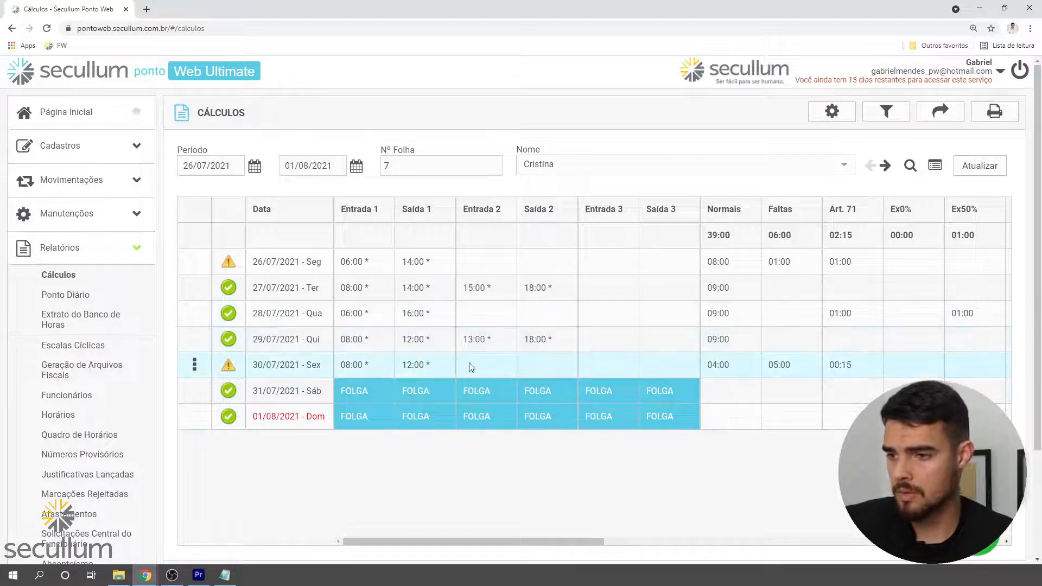
Step: Examine the entry and exit punches of 30/07/2021 against that day's Art. 71 value
{"action": "left_click", "coordinate": [346, 366]}
{"action": "left_click", "coordinate": [429, 369]}
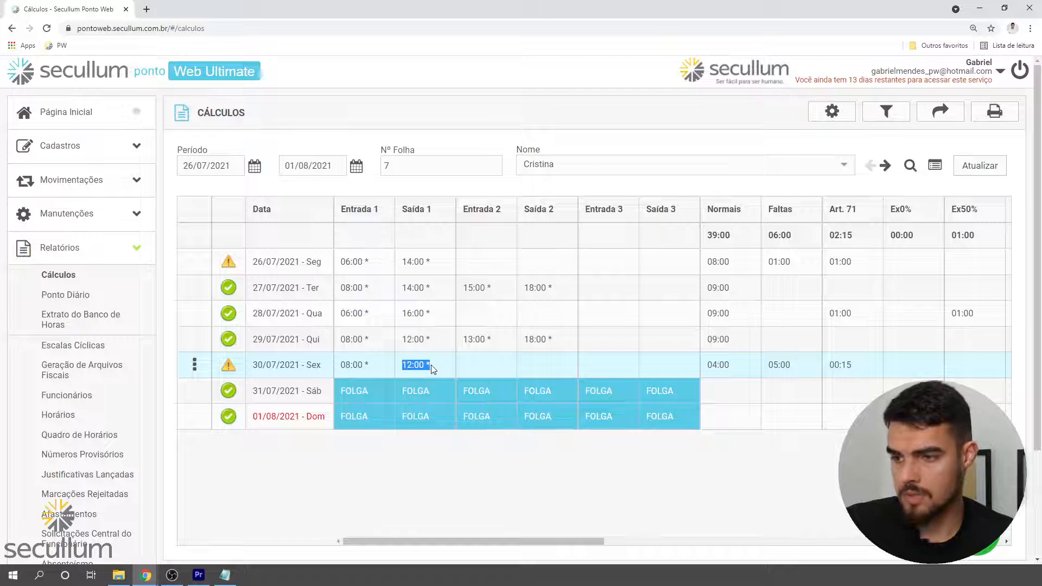
{"action": "left_click", "coordinate": [436, 366]}
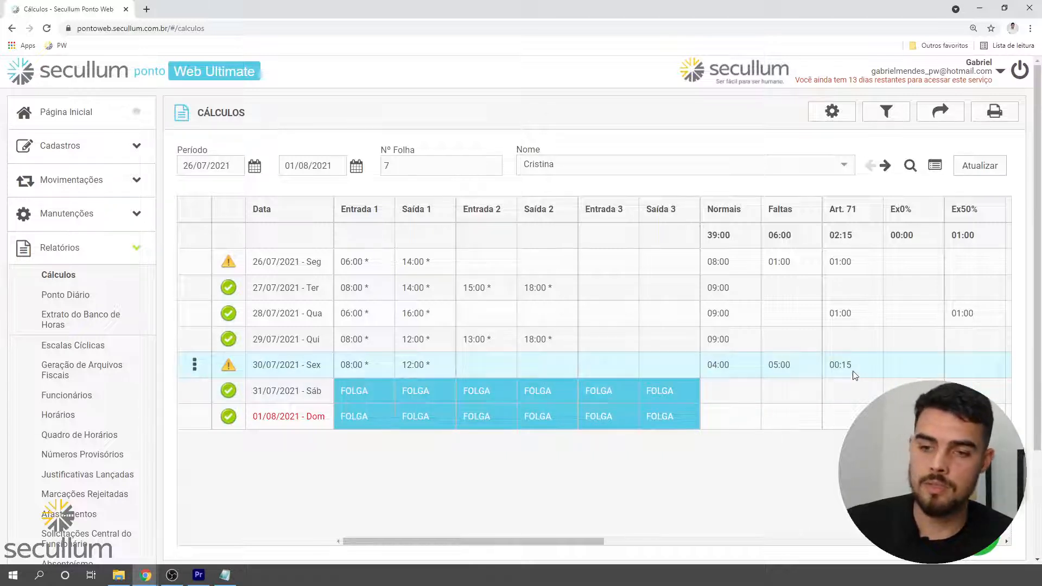
{"action": "left_click_drag", "start_coordinate": [851, 365], "coordinate": [833, 368]}
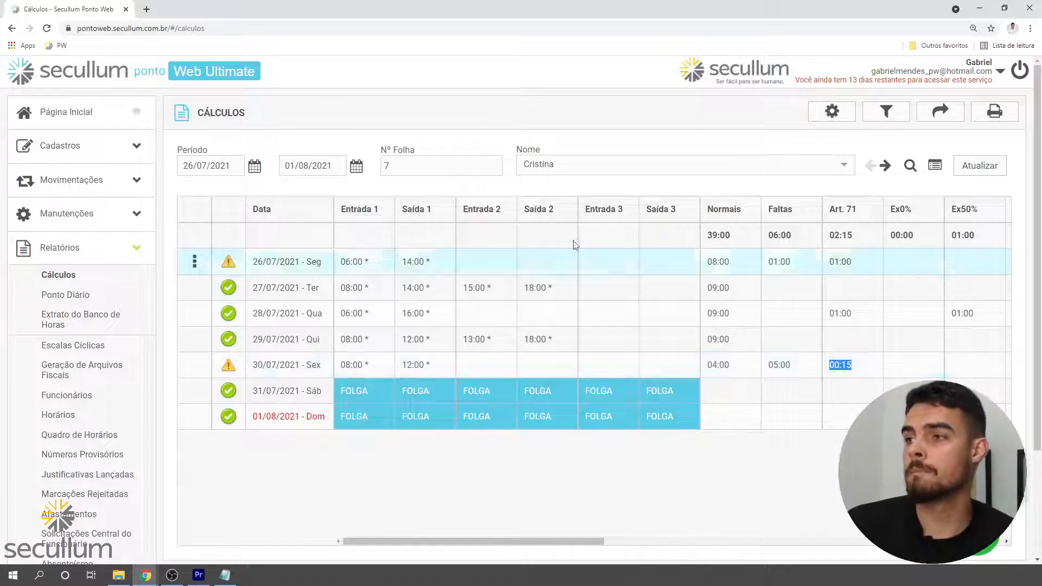
Step: Open the Secullum website in a new browser tab and go to the Canal do Cliente's Perguntas Frequentes page
{"action": "left_click", "coordinate": [146, 15]}
{"action": "left_click", "coordinate": [59, 46]}
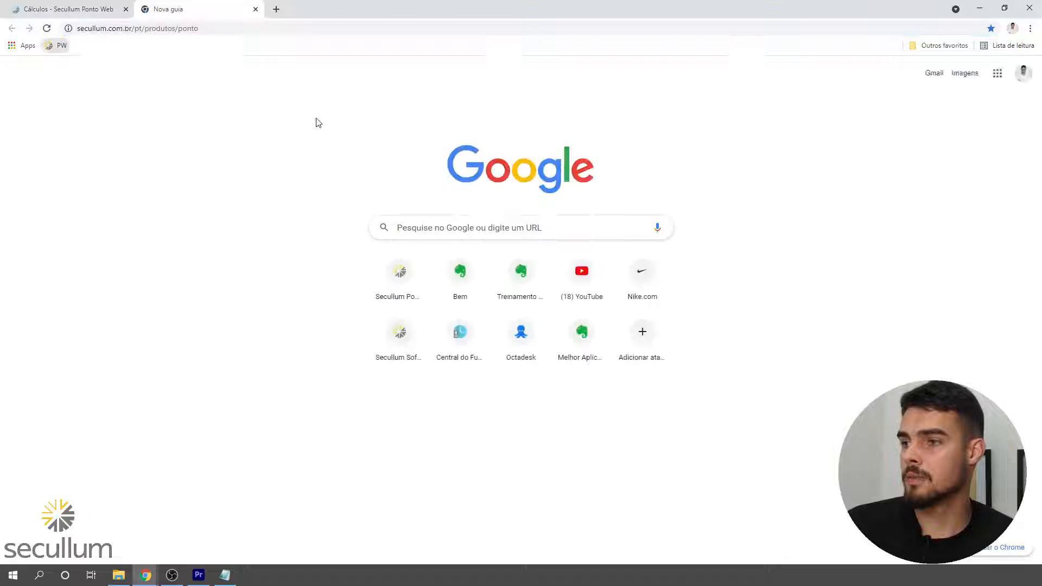
{"action": "left_click", "coordinate": [415, 77]}
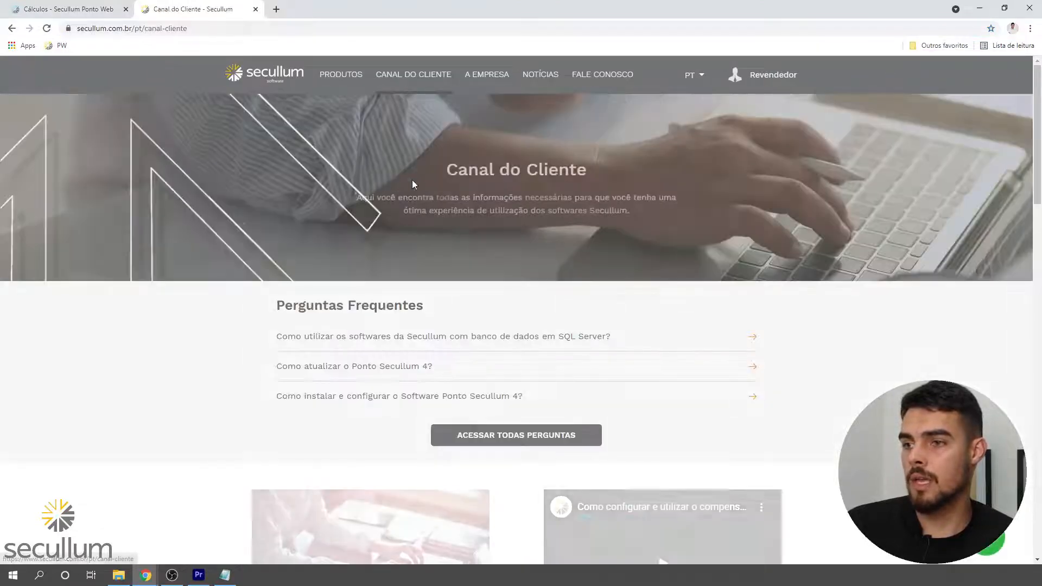
{"action": "left_click", "coordinate": [405, 141]}
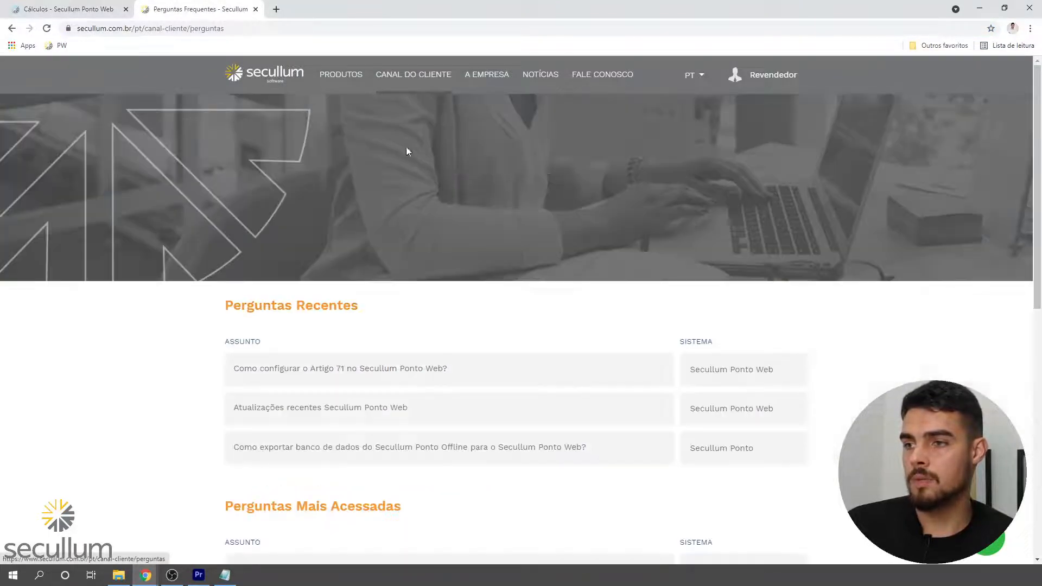